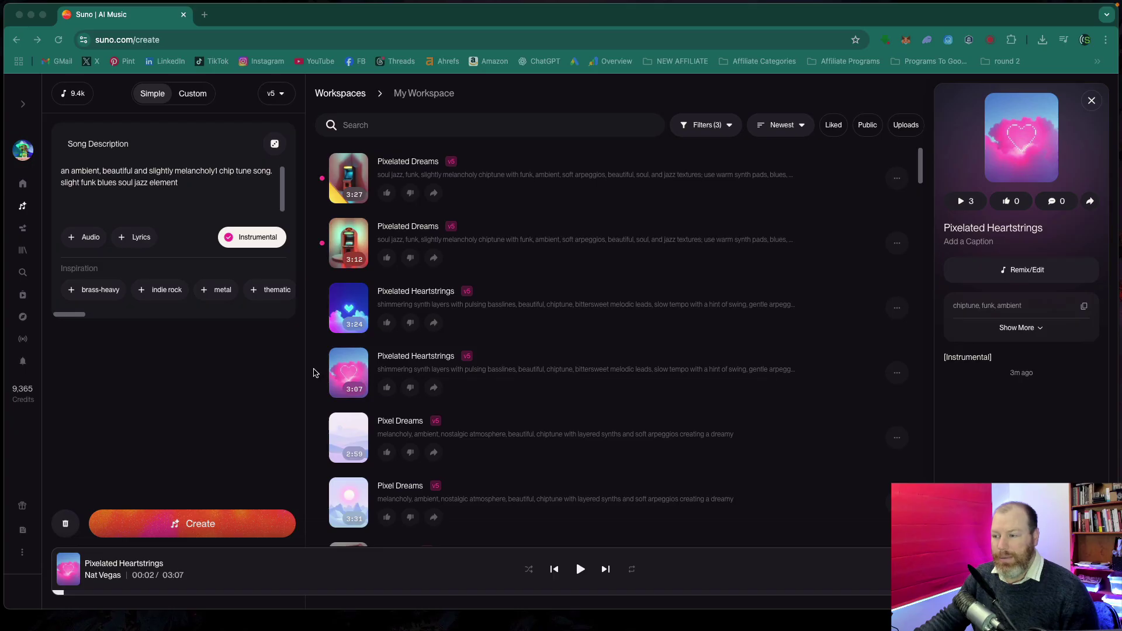
# - Preview Pixelated Heartstrings briefly, pausing playback at nine seconds
pyautogui.click(347, 374)
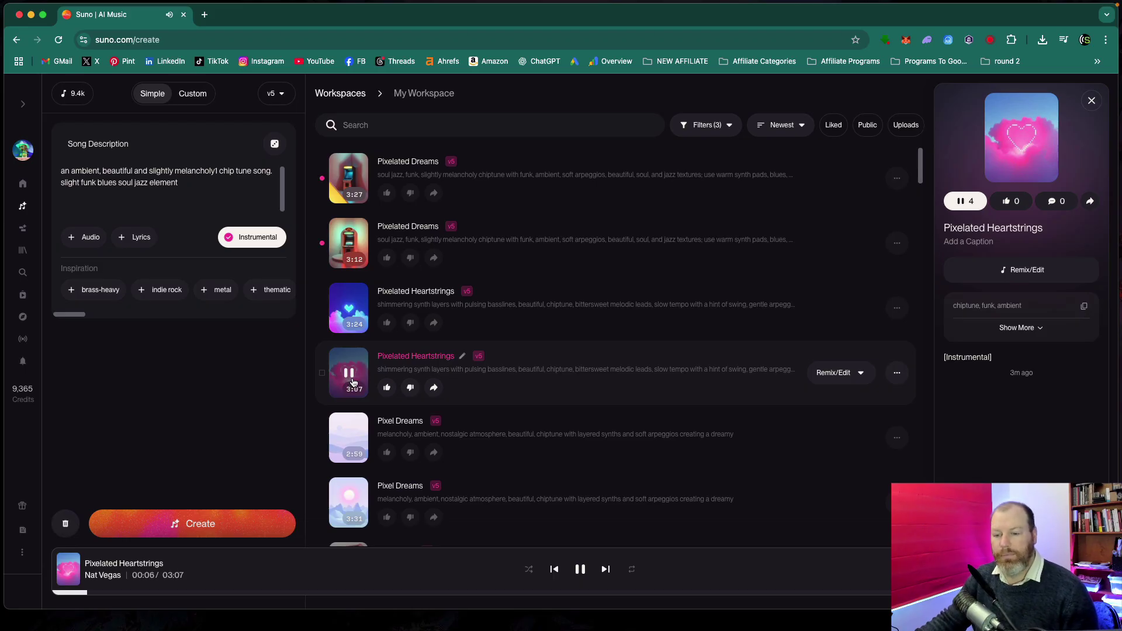
pyautogui.moveTo(561, 371)
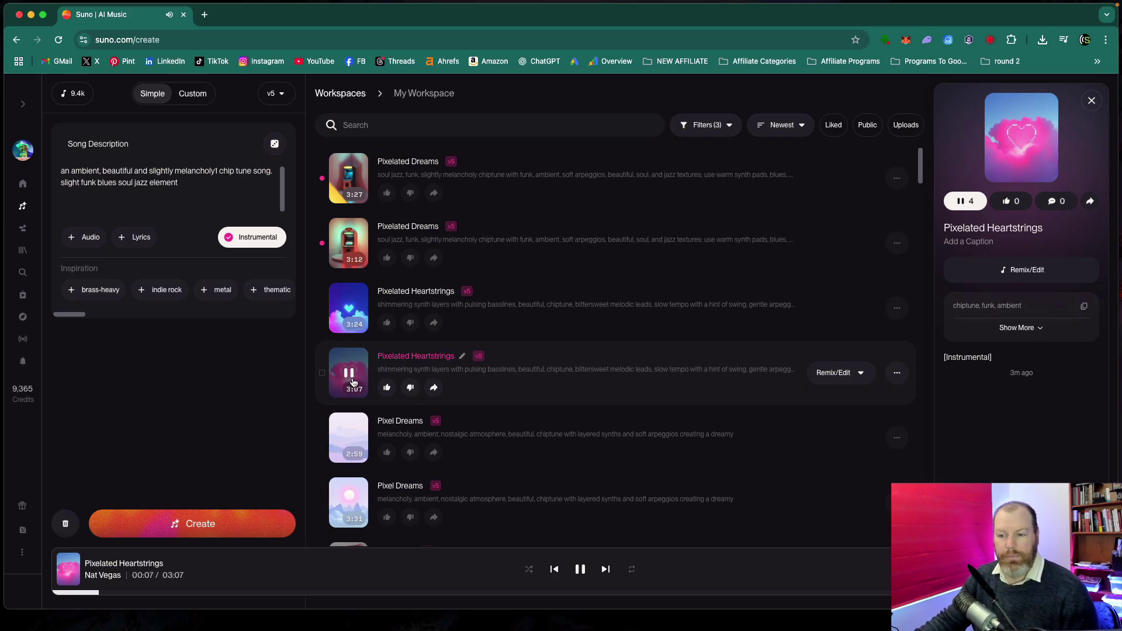
pyautogui.click(351, 380)
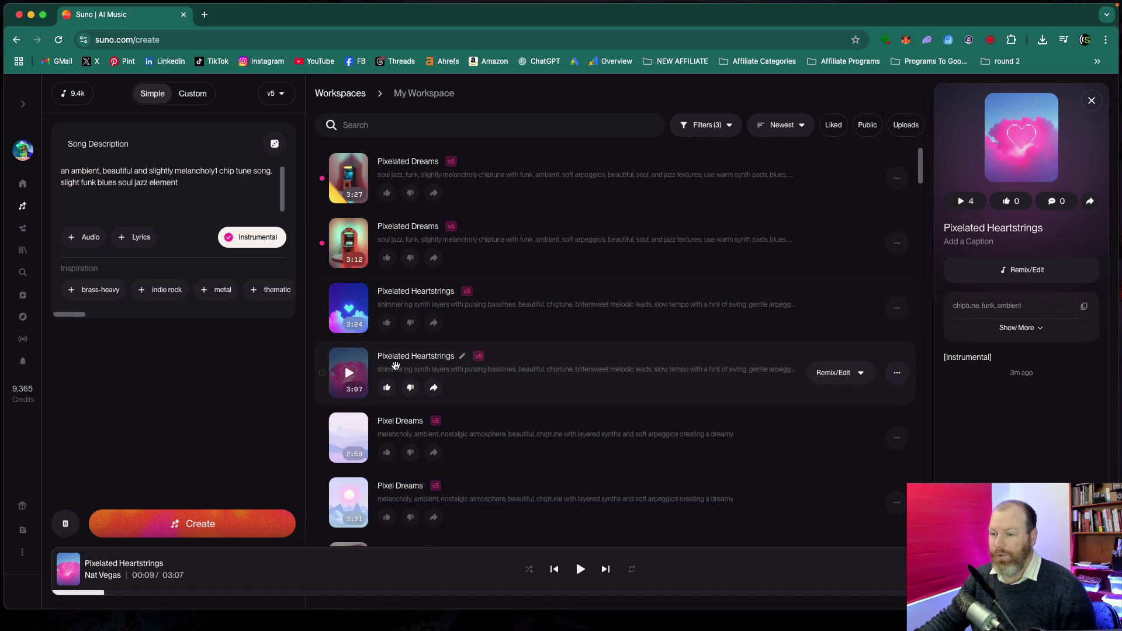
# - Choose Get Stems / MIDI from the Pixelated Heartstrings actions menu
pyautogui.click(897, 375)
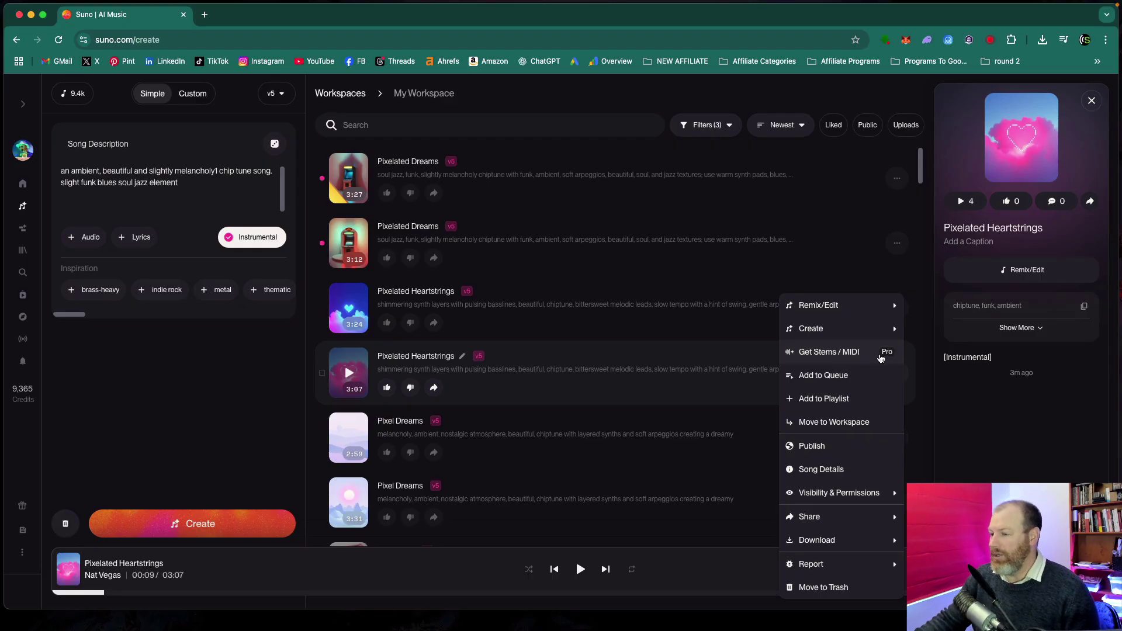
pyautogui.click(849, 353)
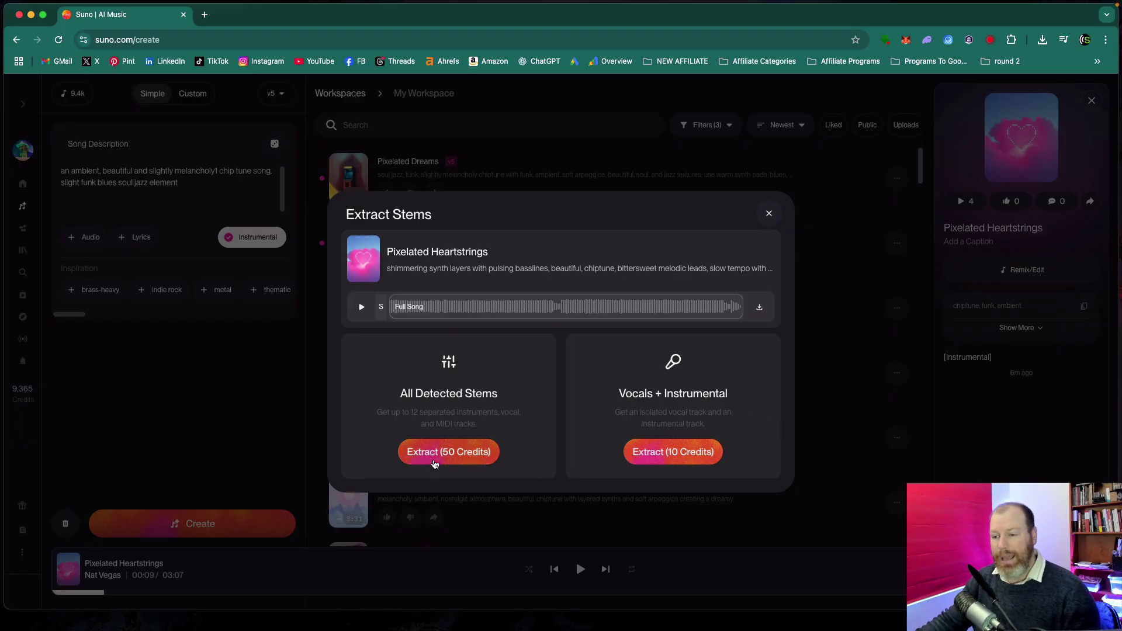
# - Extract all detected stems for 50 credits, yielding Drums, Bass, Guitar, Synth and Other
pyautogui.click(443, 454)
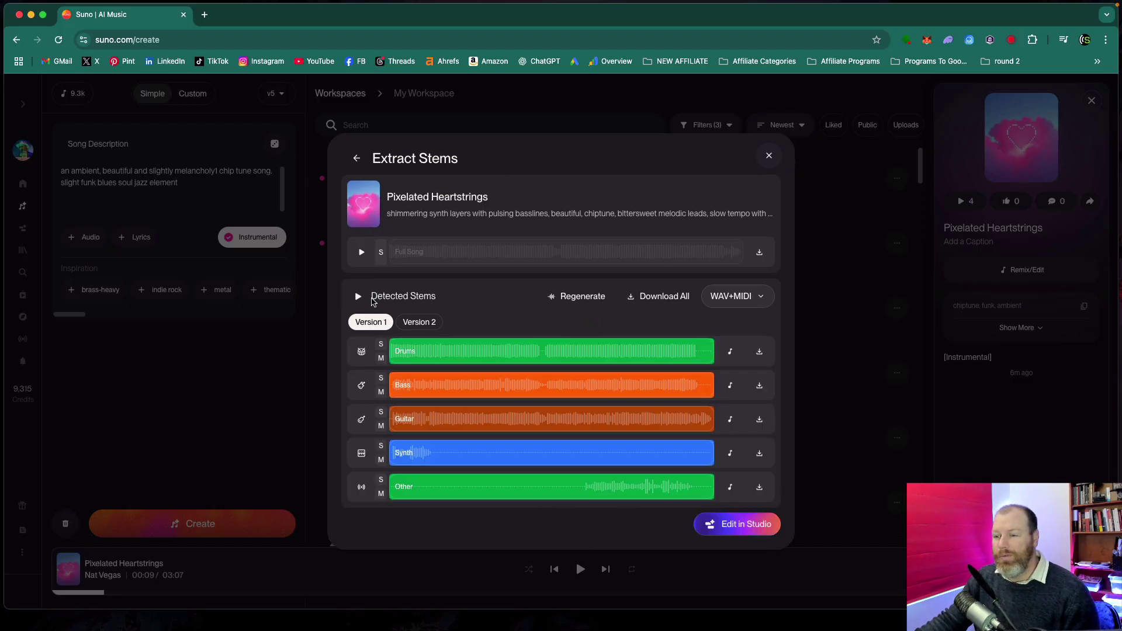
# - Keep the WAV + MIDI Files format and download all stems at once
pyautogui.click(744, 301)
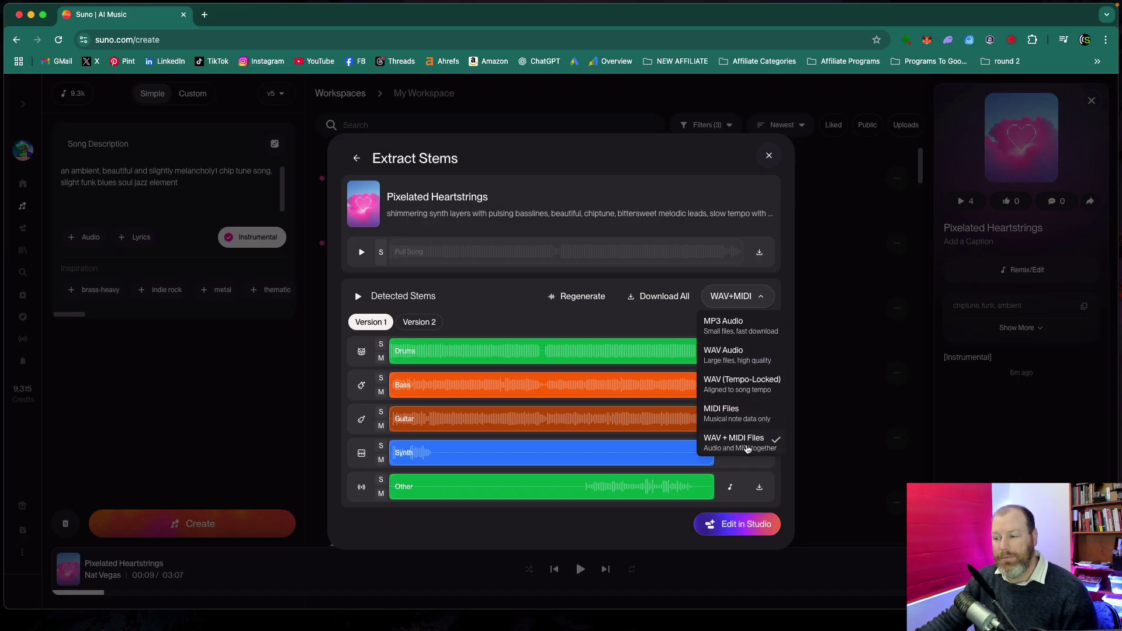
pyautogui.click(641, 529)
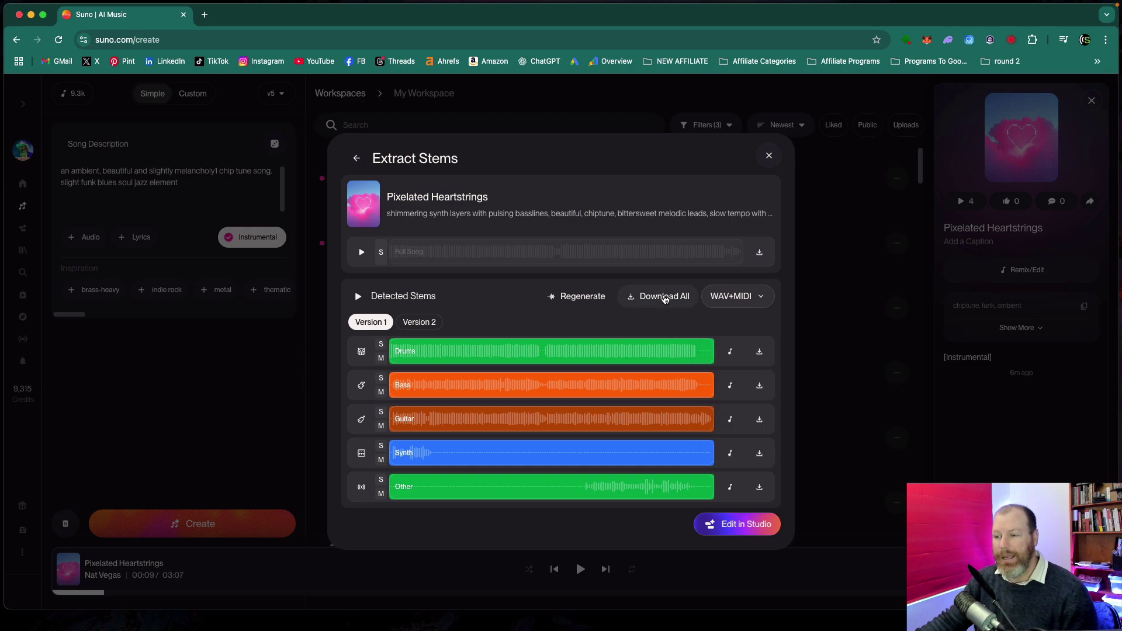
pyautogui.click(665, 298)
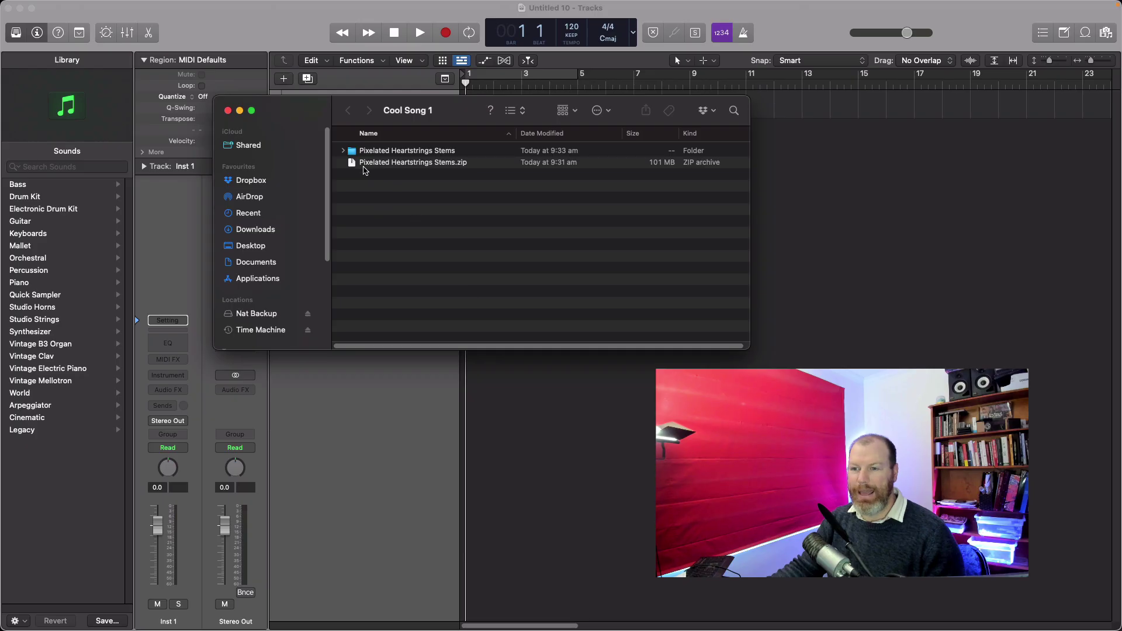
# - Open the enlarged Pixelated Heartstrings Stems folder, sorted by date modified
pyautogui.click(353, 153)
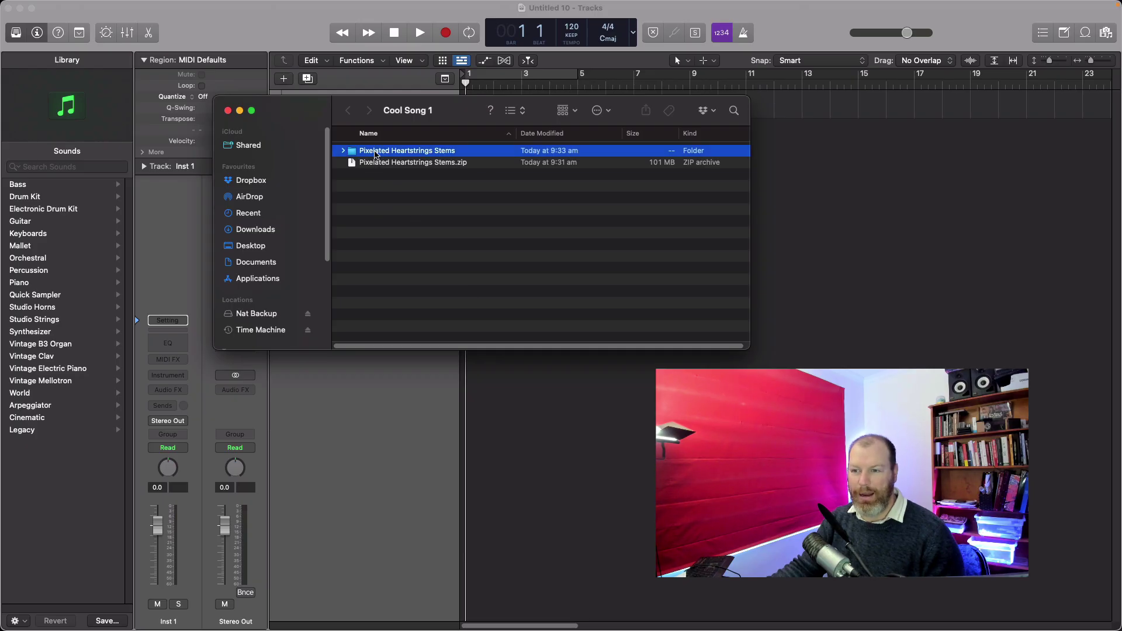
pyautogui.click(345, 151)
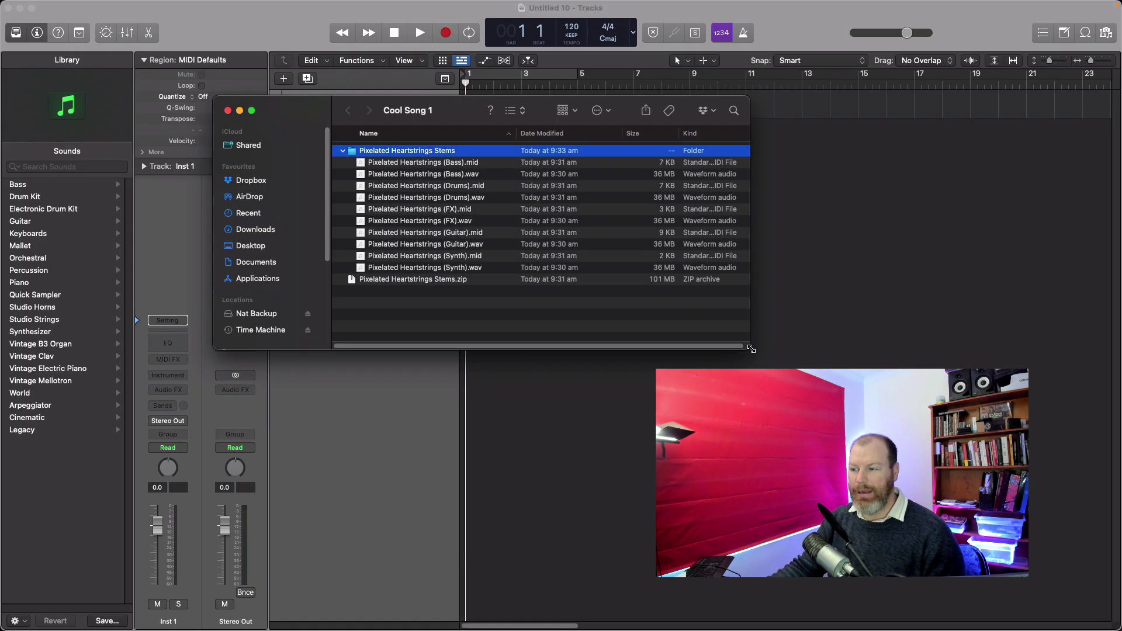
pyautogui.moveTo(748, 348); pyautogui.dragTo(884, 508)
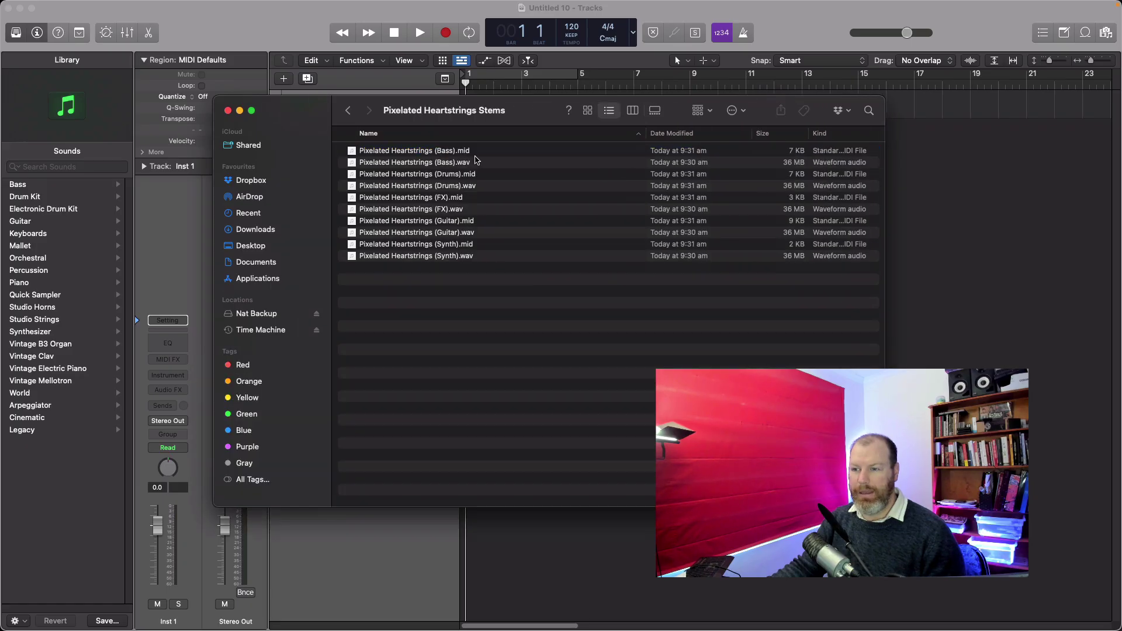
pyautogui.doubleClick(602, 150)
pyautogui.click(672, 134)
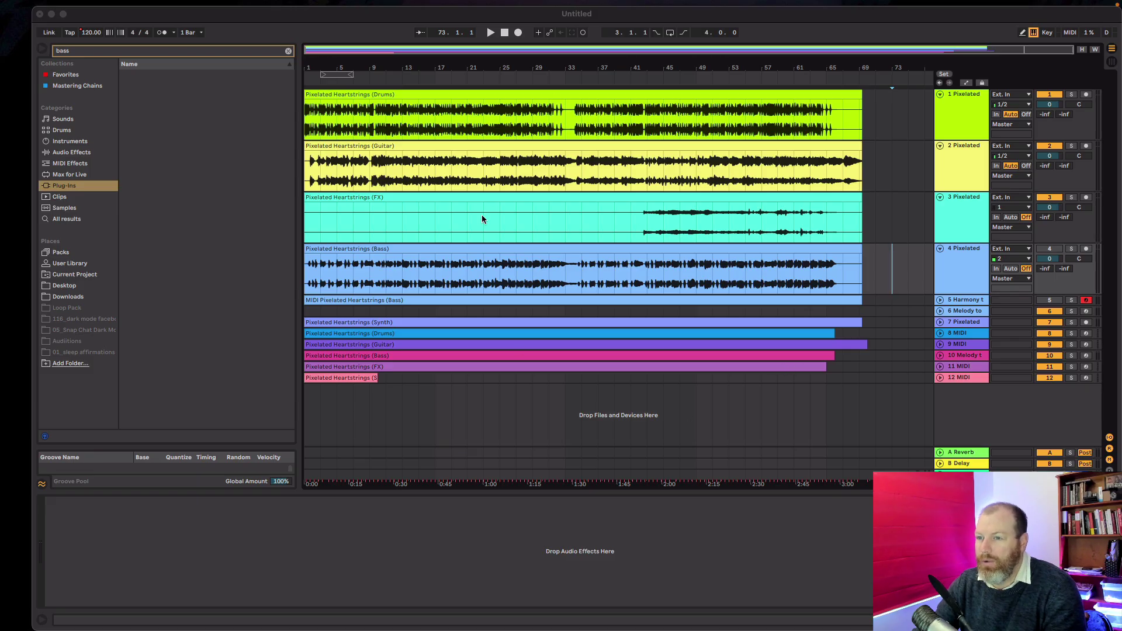
# - Maximize the Ableton Live window and deactivate tracks 7 to 10
pyautogui.click(268, 15)
pyautogui.doubleClick(268, 15)
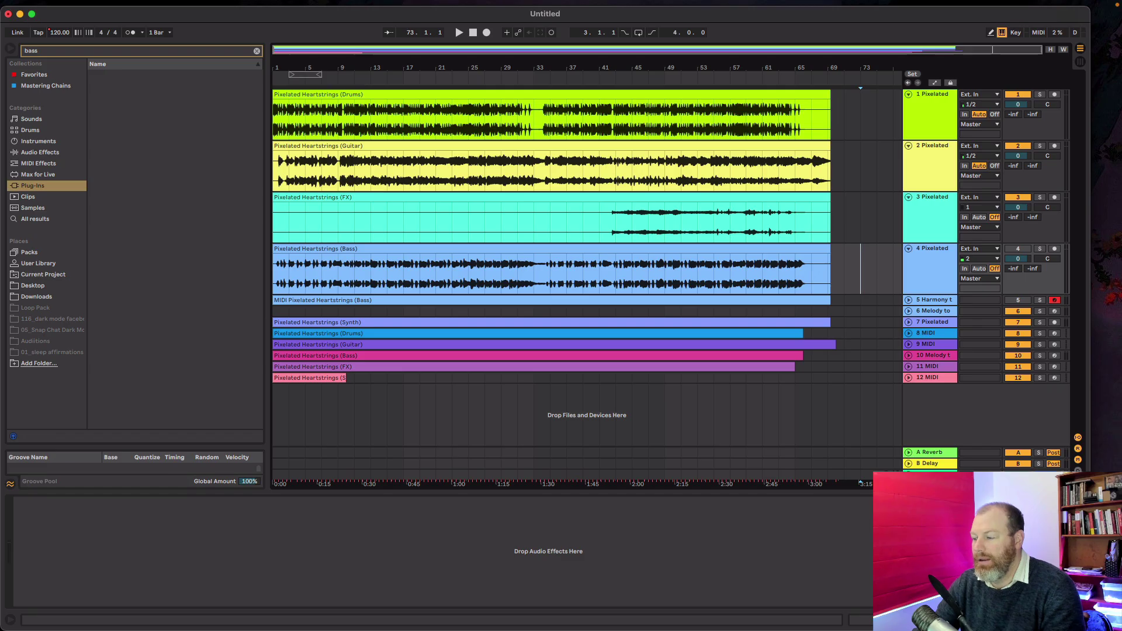
pyautogui.moveTo(1090, 618); pyautogui.dragTo(1113, 618)
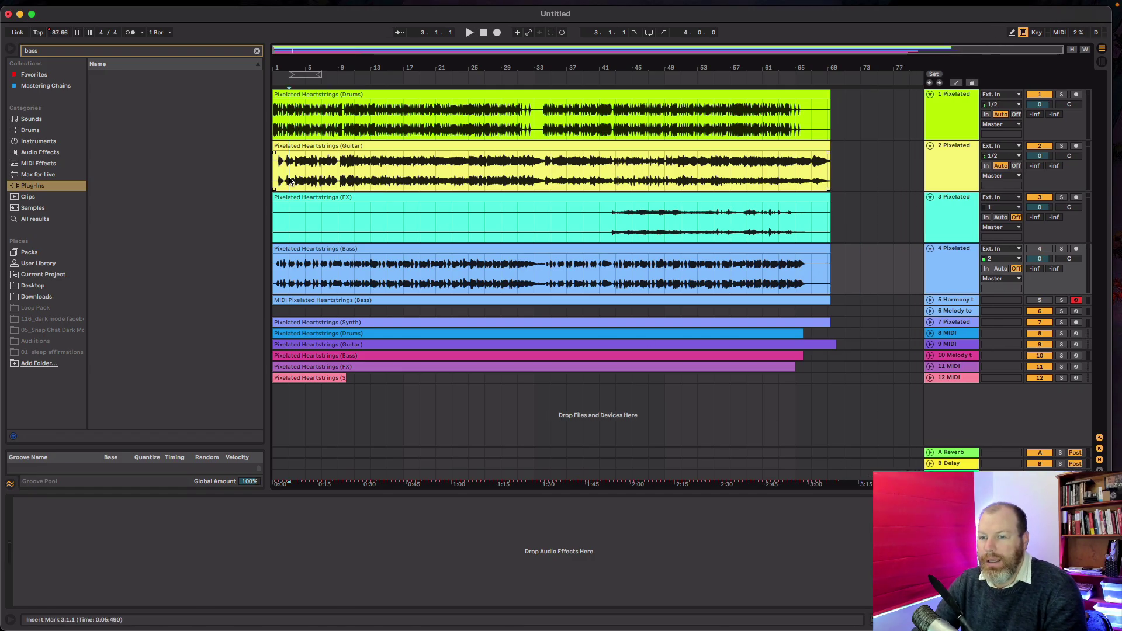
pyautogui.hotkey('ctrl', 'z')
pyautogui.moveTo(1040, 362); pyautogui.dragTo(1045, 420)
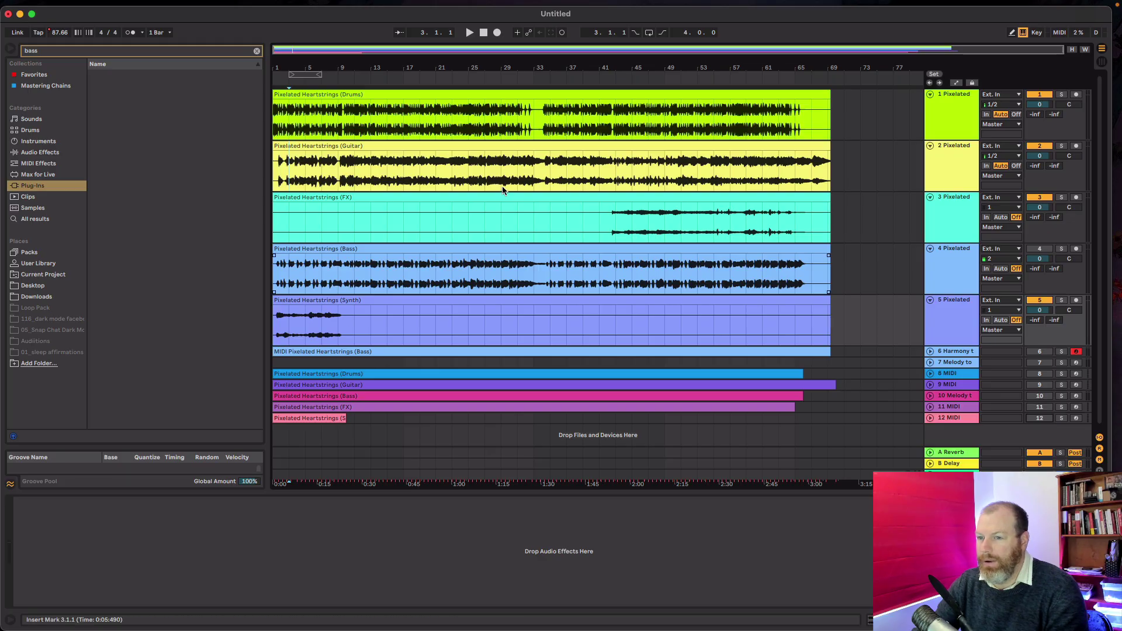
# - Play the arrangement from the Drums clip, toggling the drums, bass and synth stems off and on
pyautogui.click(305, 125)
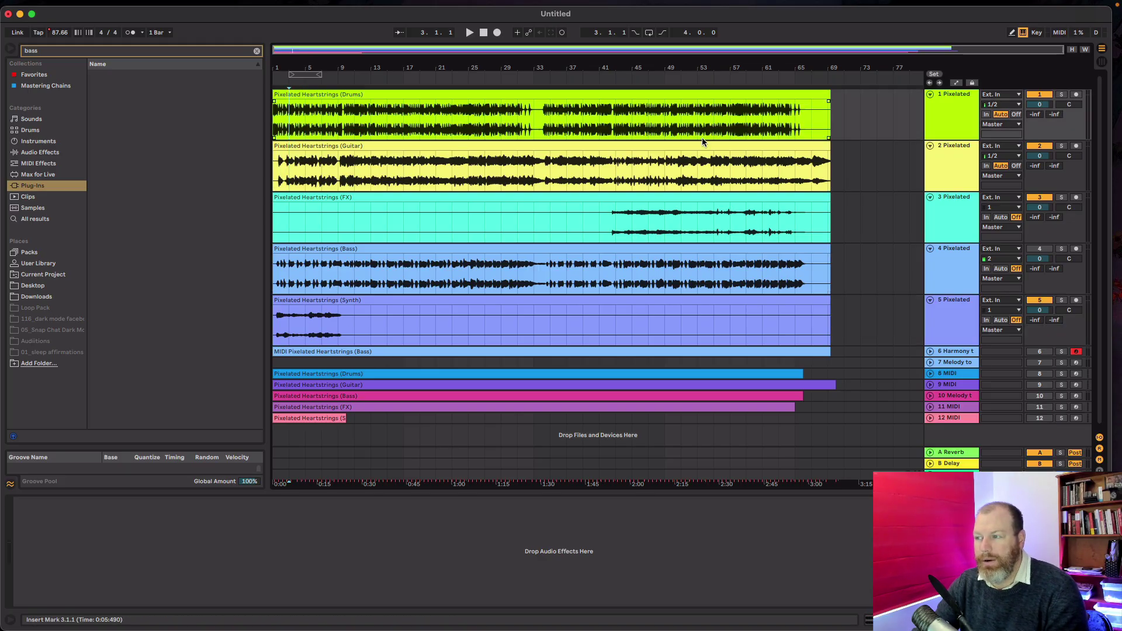
pyautogui.press('space')
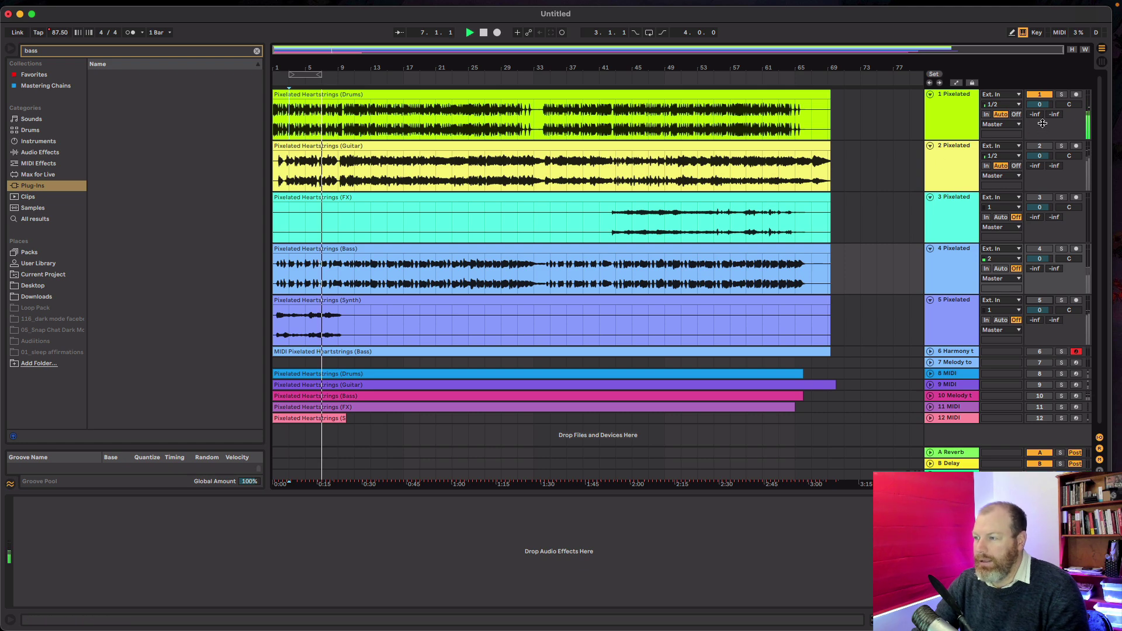
pyautogui.click(1040, 94)
pyautogui.click(1040, 145)
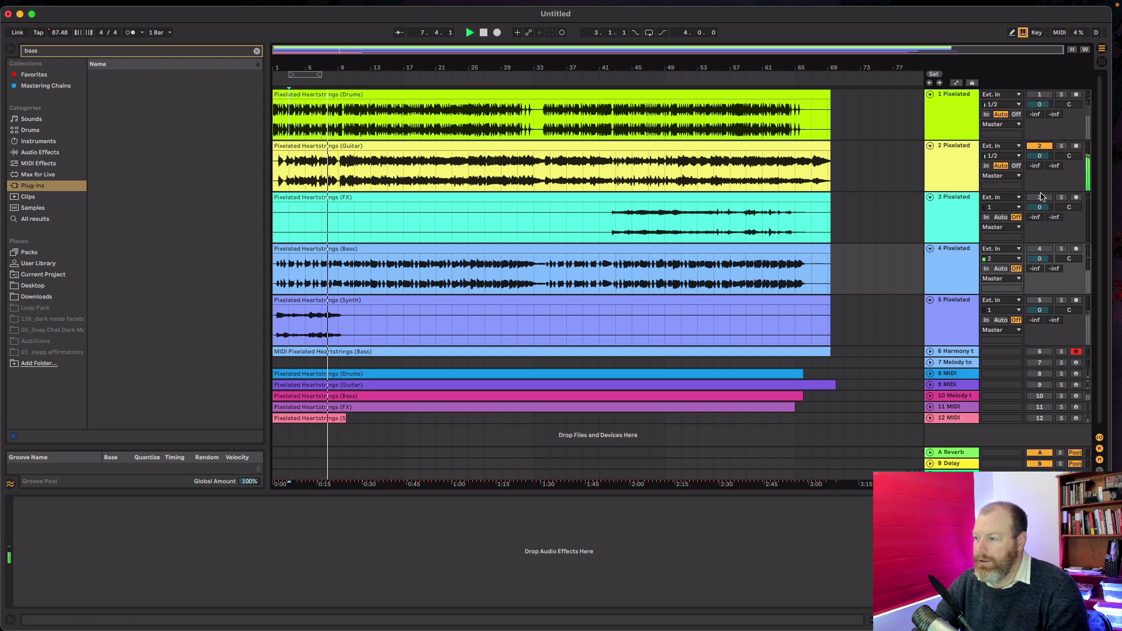
pyautogui.click(1039, 198)
pyautogui.click(1040, 248)
pyautogui.click(1041, 301)
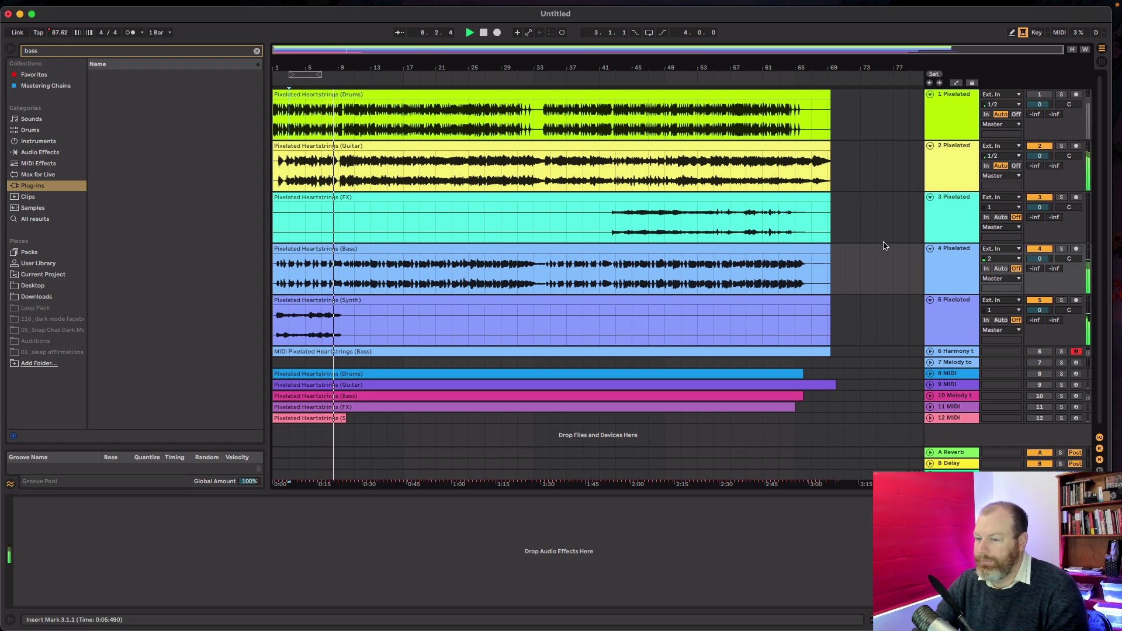
pyautogui.press('F4')
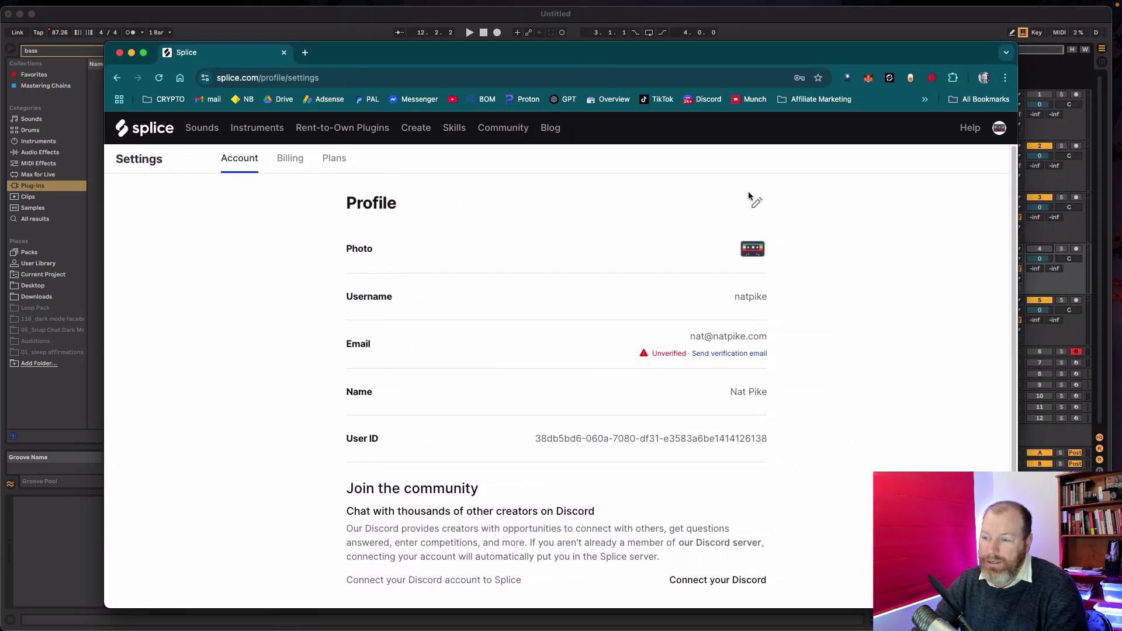
# - Go to Splice's Sounds catalog from the top navigation
pyautogui.click(207, 138)
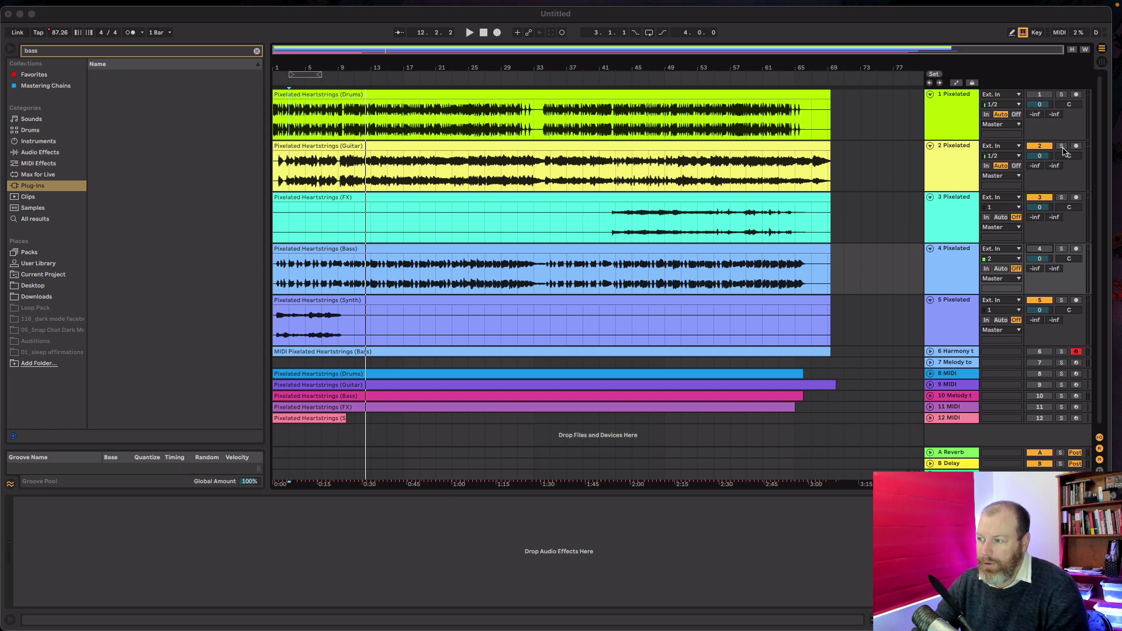
pyautogui.scroll(-1, 872, 239)
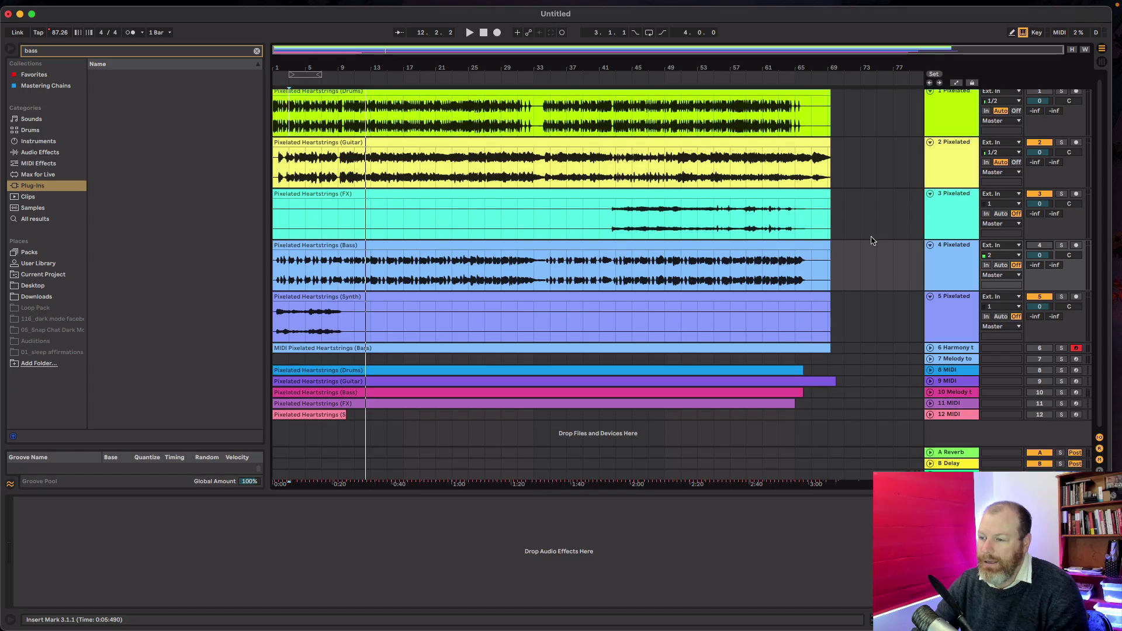
# - Unfold the FX, guitar and drums MIDI tracks, then open the Bass clip's context menu
pyautogui.click(930, 403)
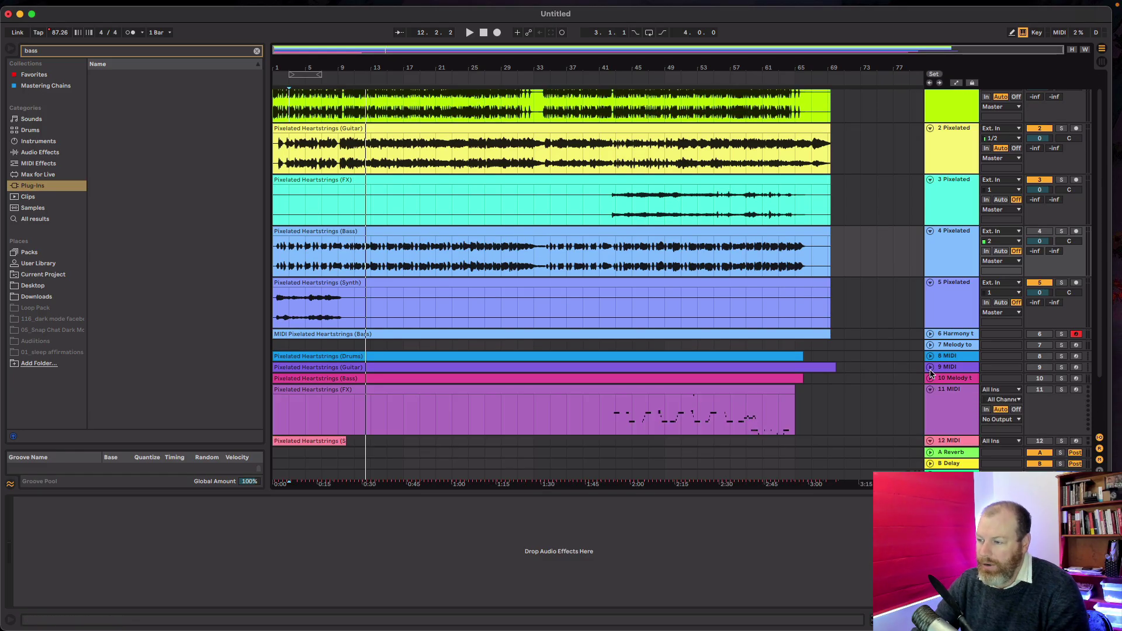
pyautogui.click(929, 366)
pyautogui.click(929, 356)
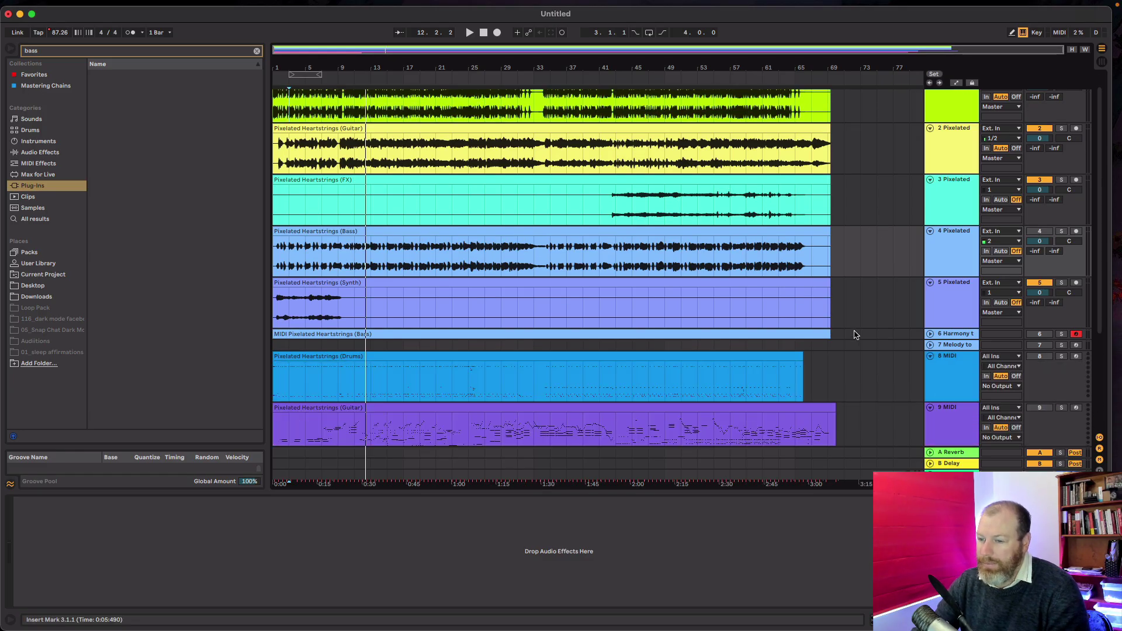
pyautogui.scroll(-3, 854, 334)
pyautogui.scroll(3, 682, 264)
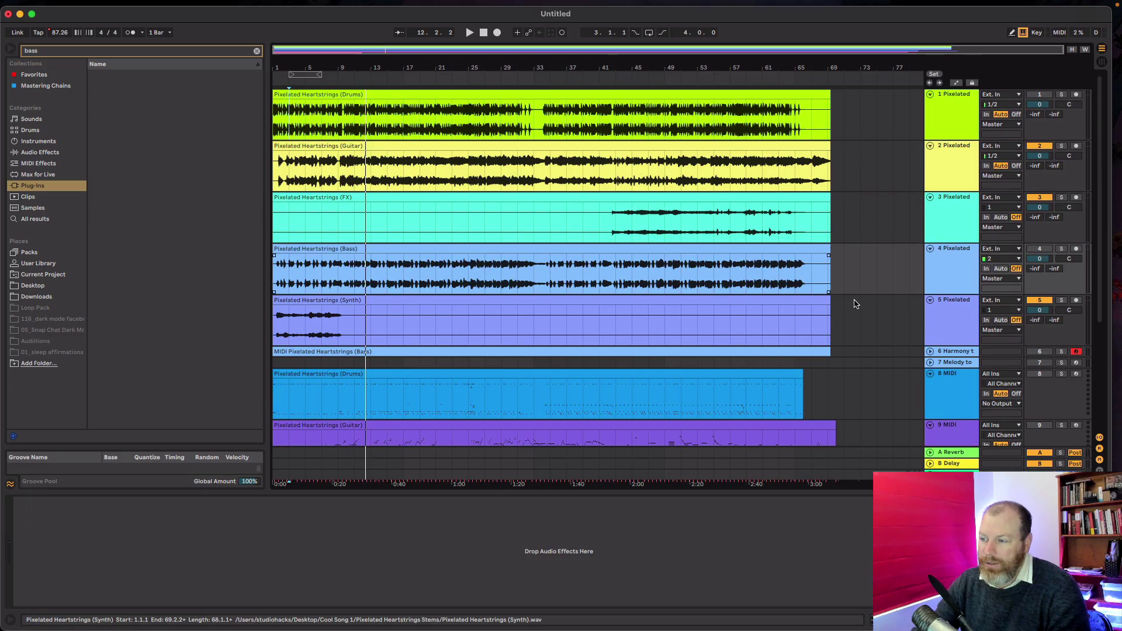
pyautogui.click(497, 253)
pyautogui.rightClick(490, 252)
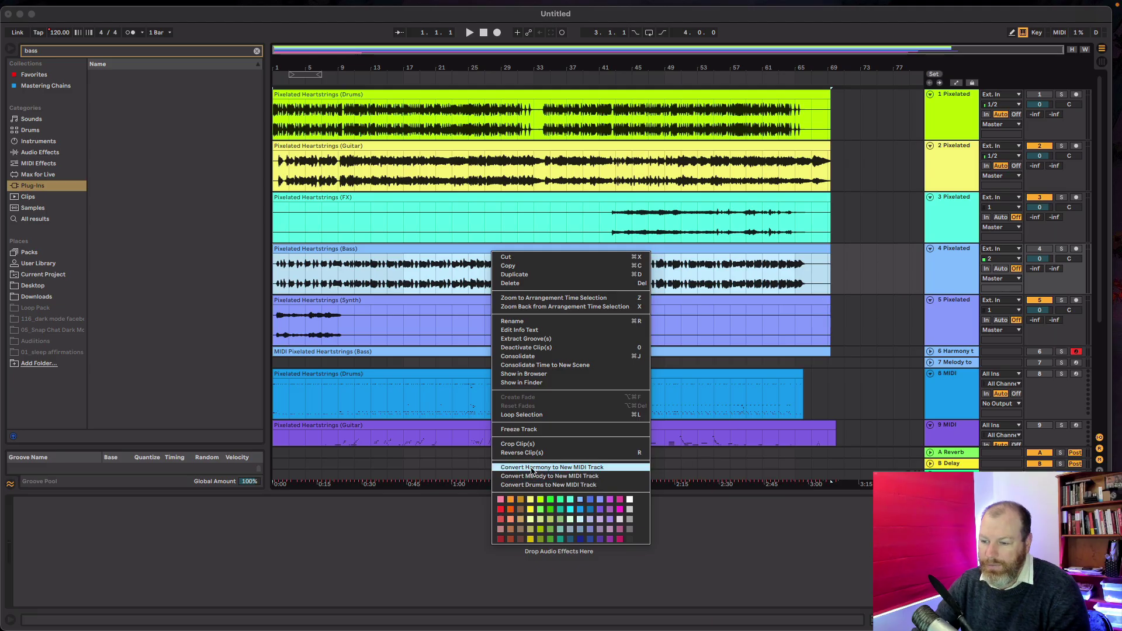
# - Dismiss the Bass clip menu and fold the drums, guitar, FX and last MIDI tracks
pyautogui.click(841, 298)
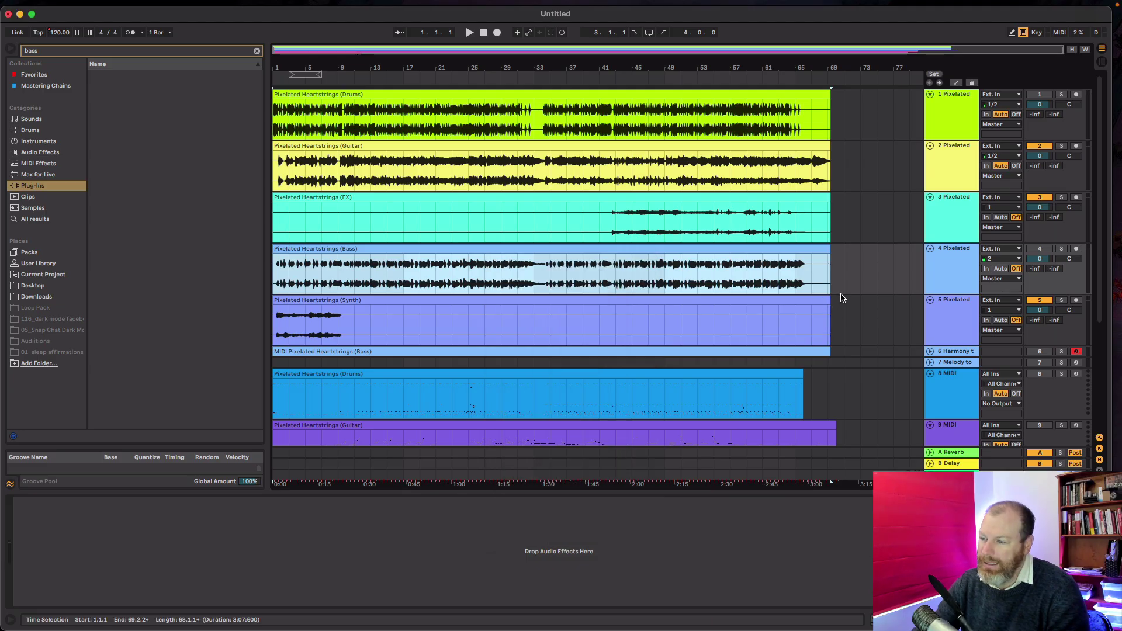
pyautogui.click(930, 374)
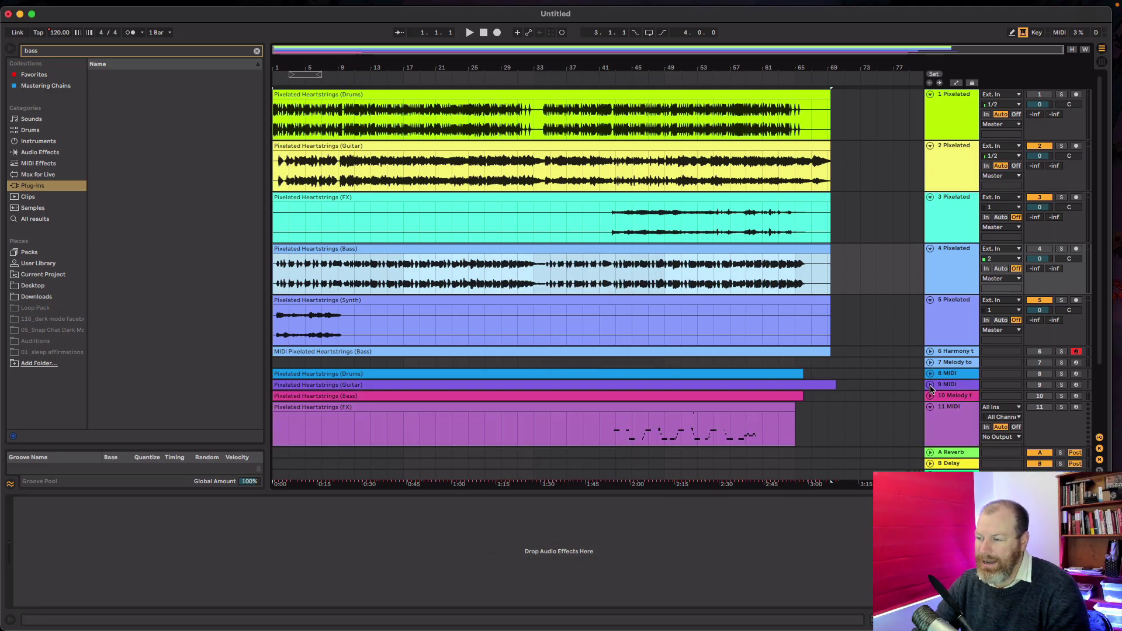
pyautogui.click(930, 408)
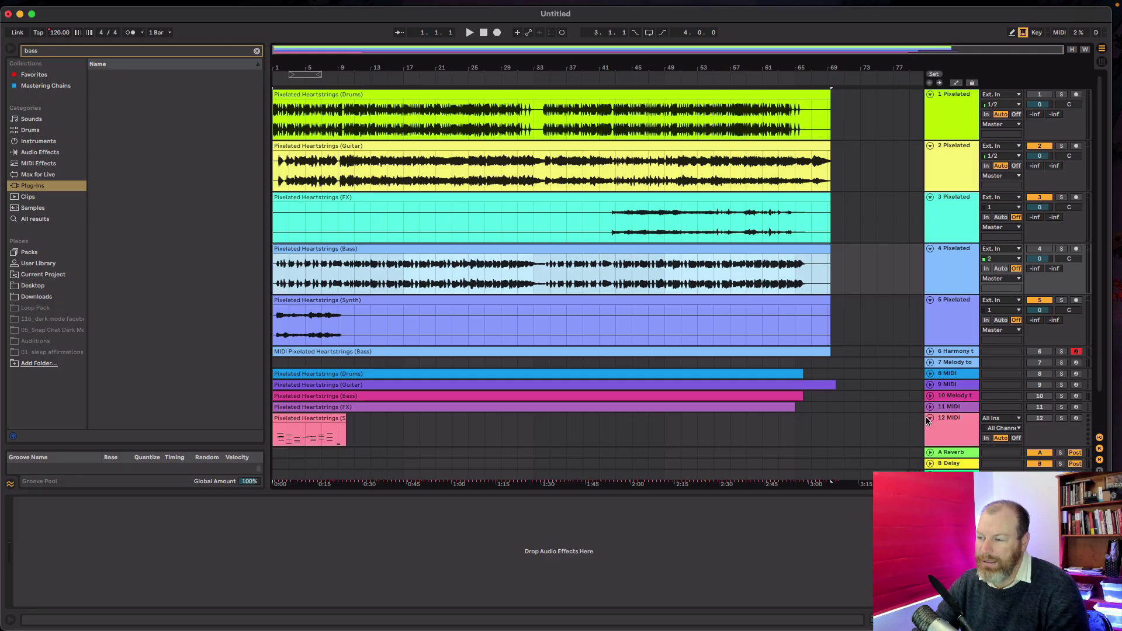
pyautogui.click(929, 419)
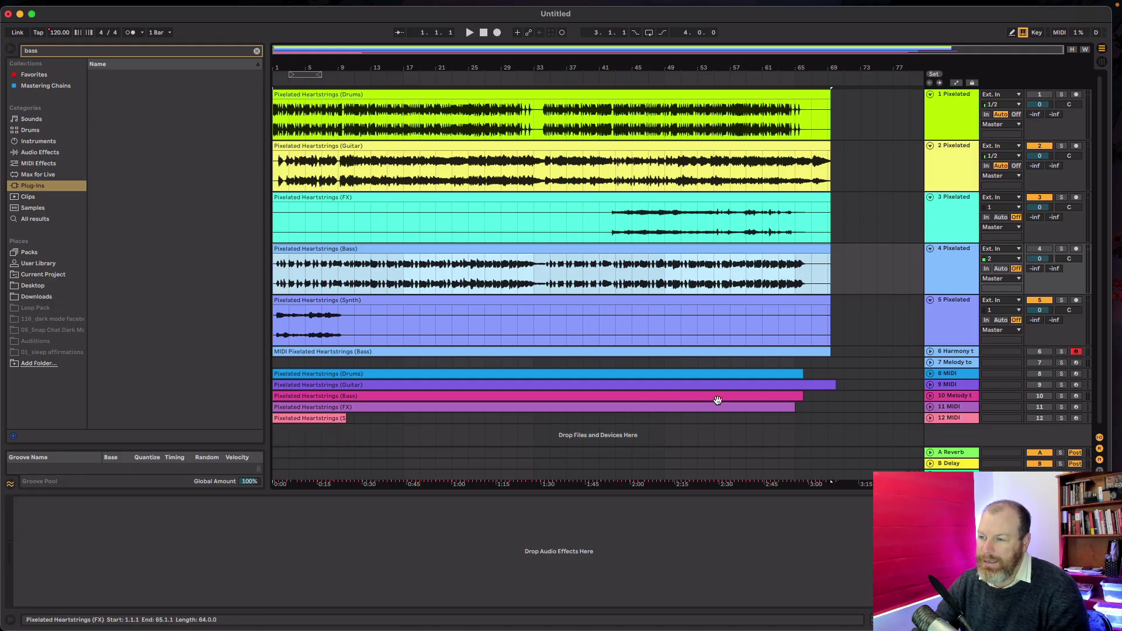
# - Clear the arrangement selection and move the insert marker across tracks, ending at bar 21
pyautogui.press('super+a')
pyautogui.click(850, 215)
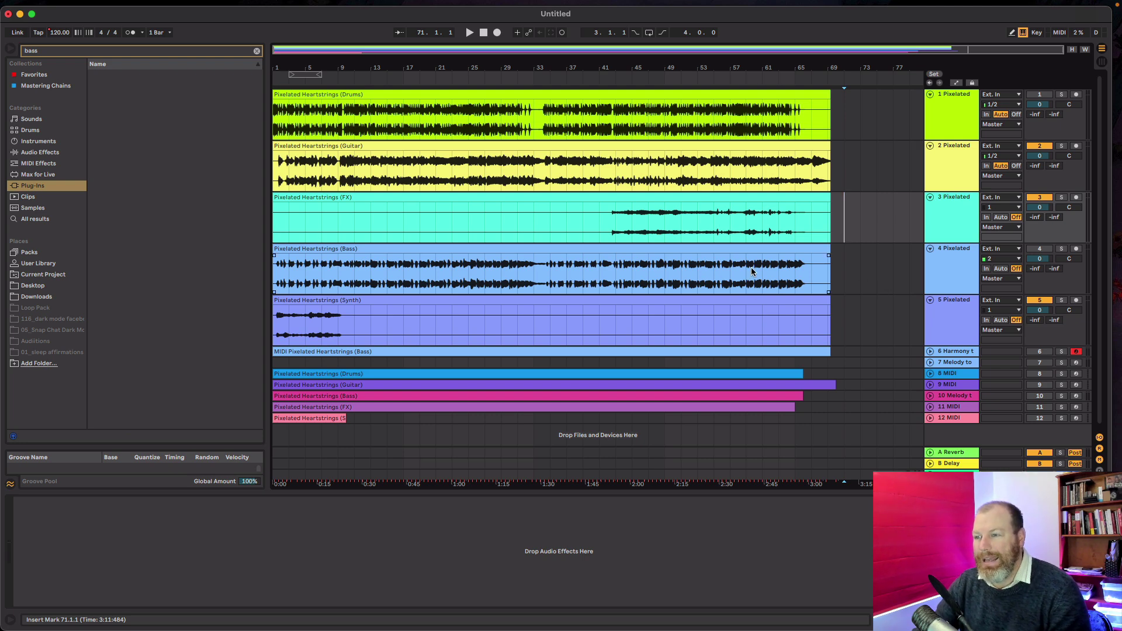
pyautogui.click(383, 182)
pyautogui.click(355, 114)
pyautogui.click(386, 219)
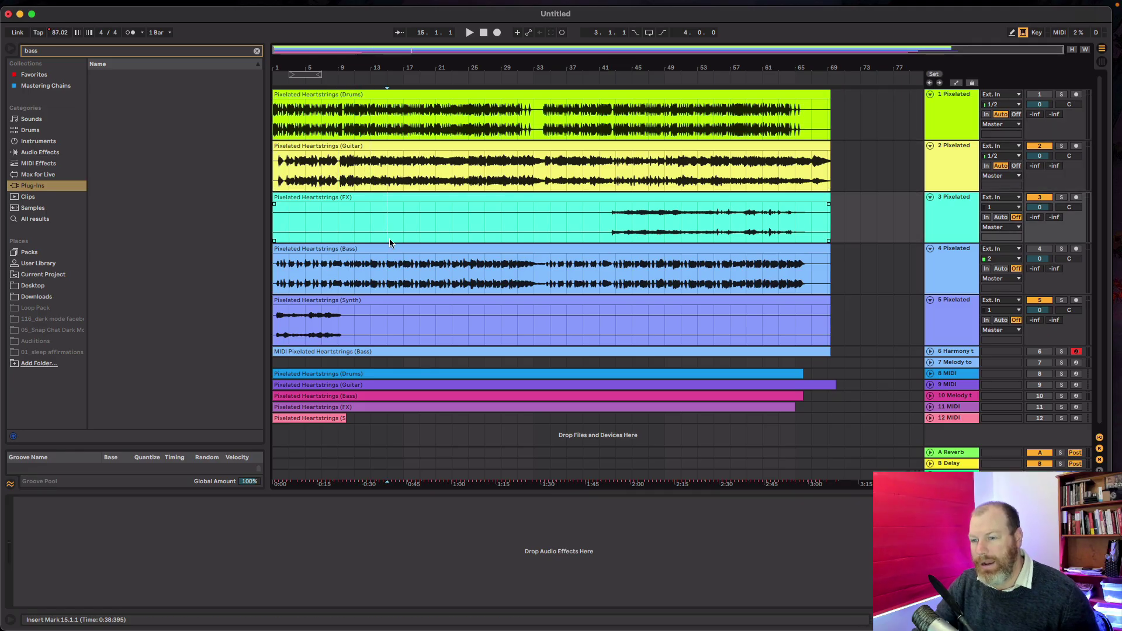
pyautogui.click(394, 274)
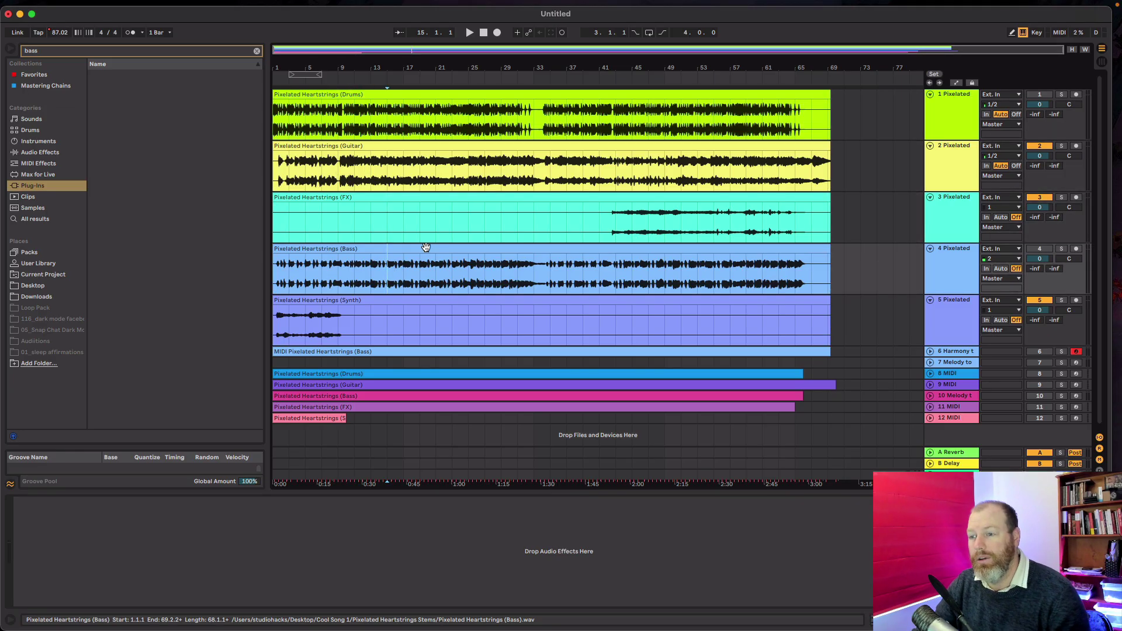
pyautogui.click(486, 172)
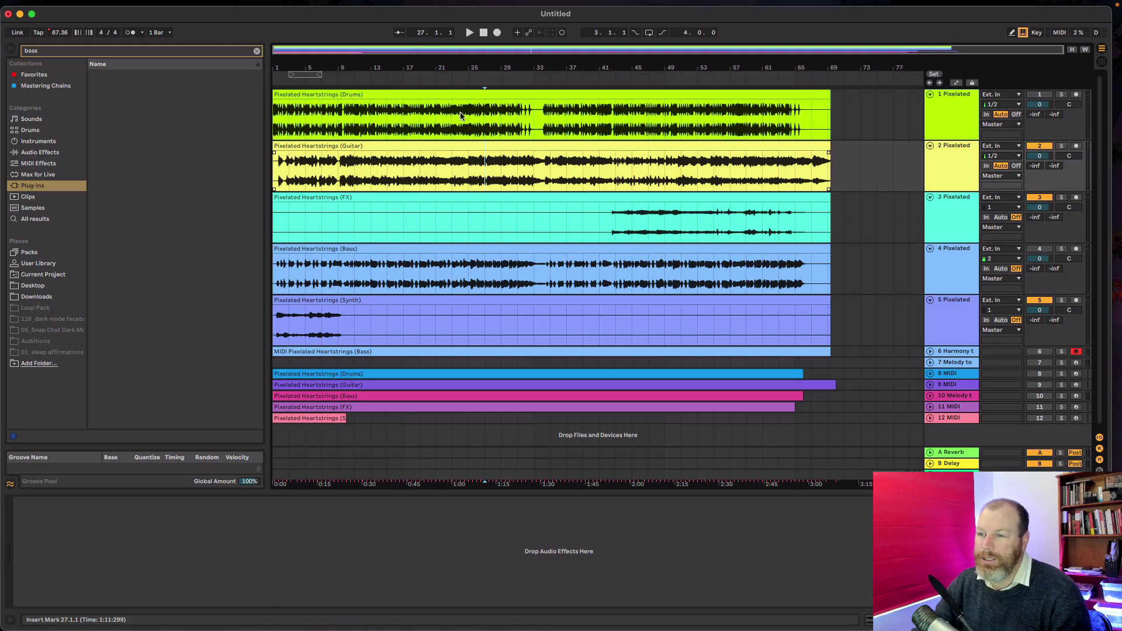
pyautogui.click(436, 113)
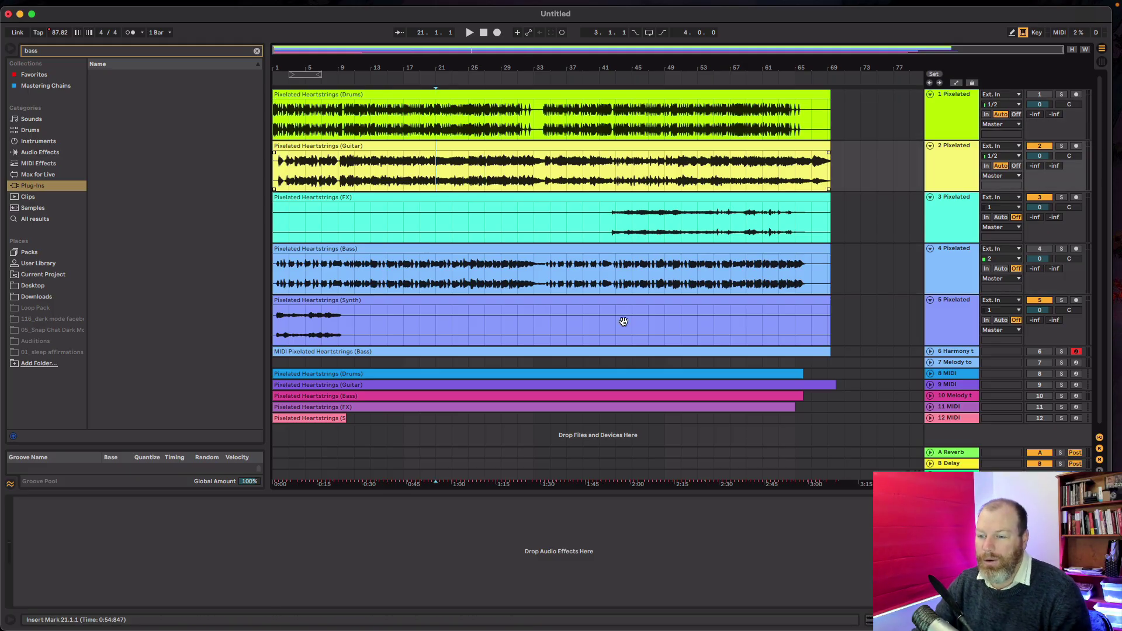